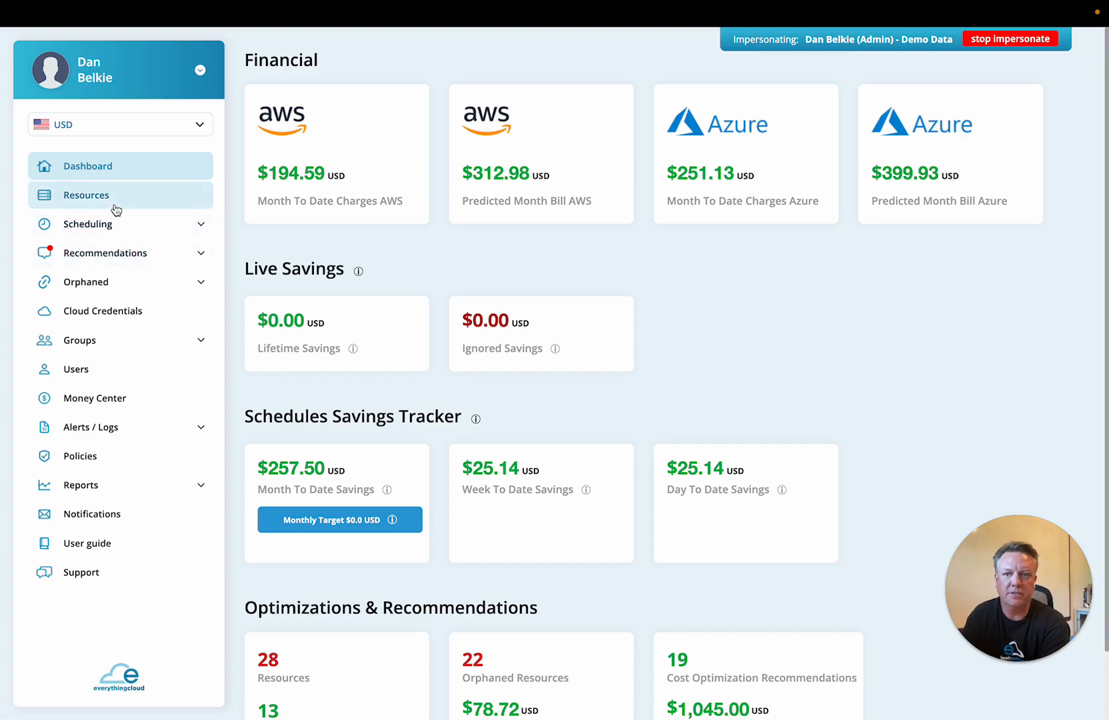
# List the cloud resources sorted by state and start a new parking schedule for the SuperSet server
pyautogui.click(104, 200)
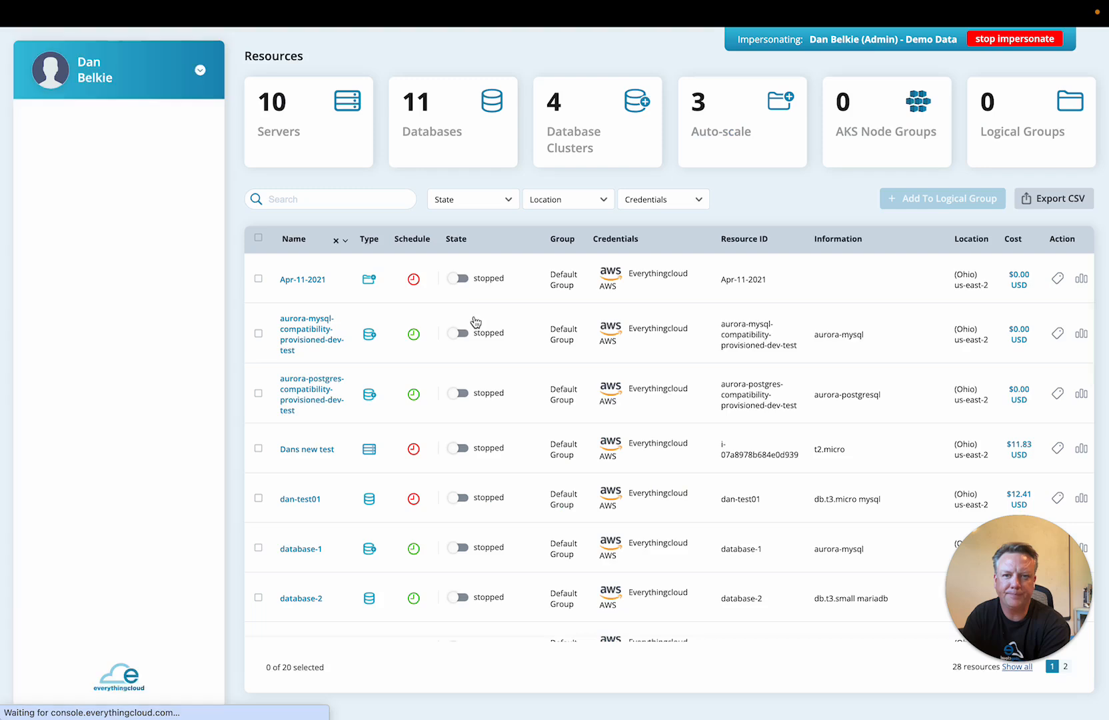
pyautogui.click(459, 241)
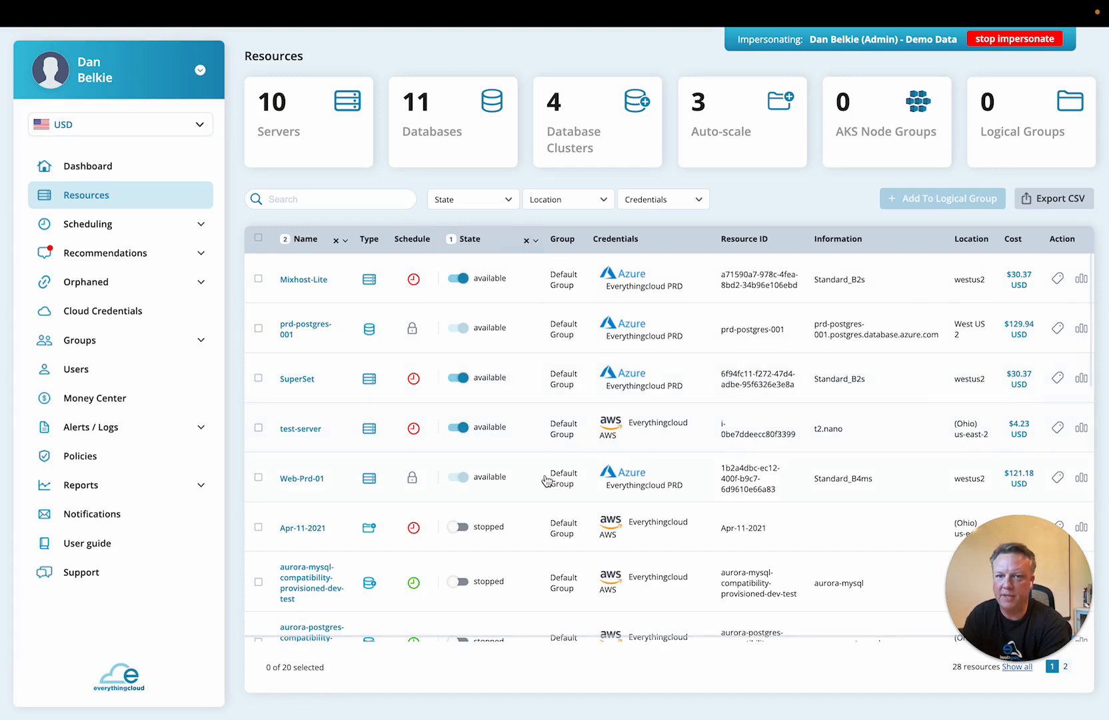
pyautogui.click(415, 381)
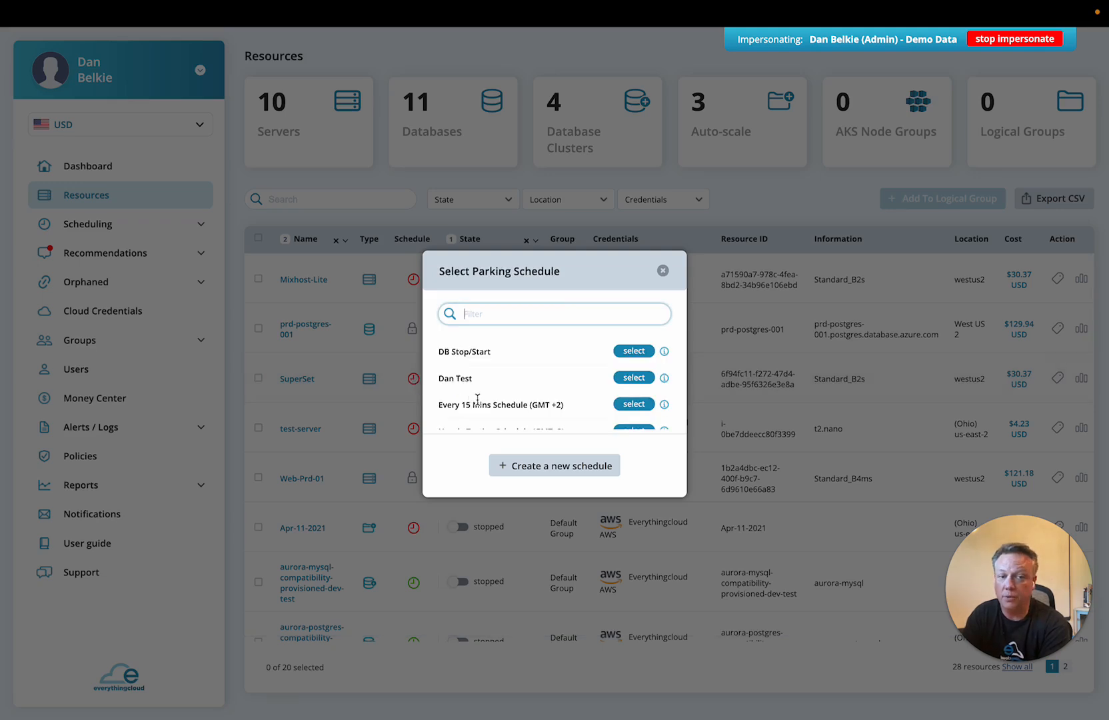
pyautogui.scroll(-1, 477, 399)
pyautogui.scroll(1, 478, 403)
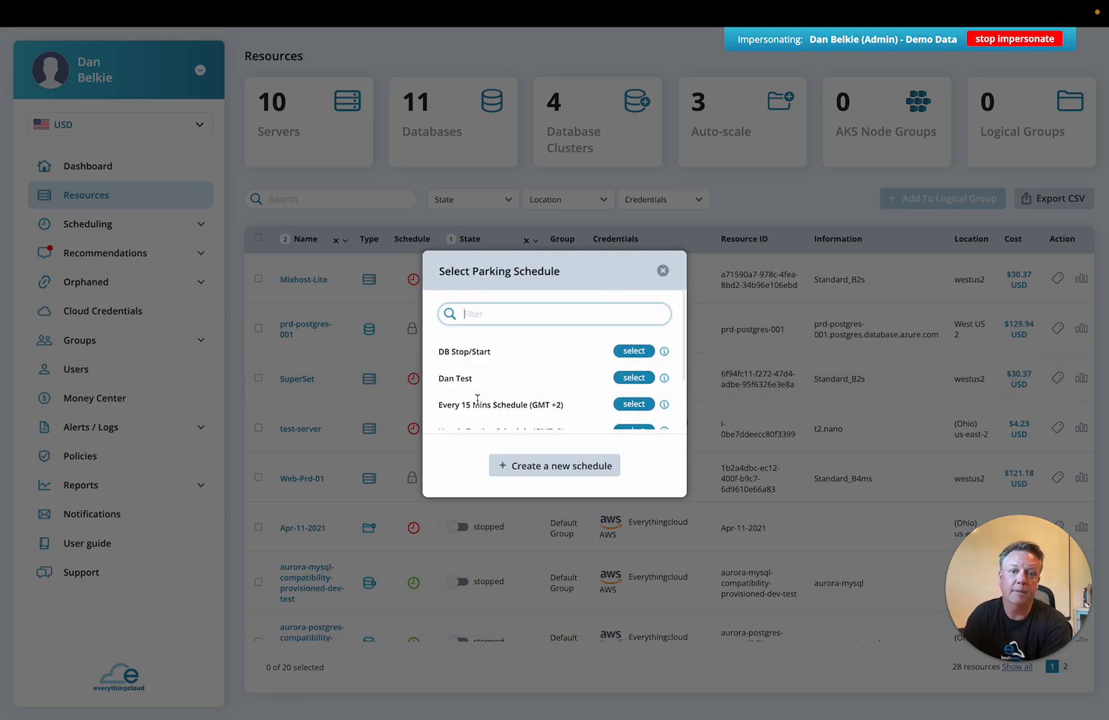
pyautogui.click(557, 466)
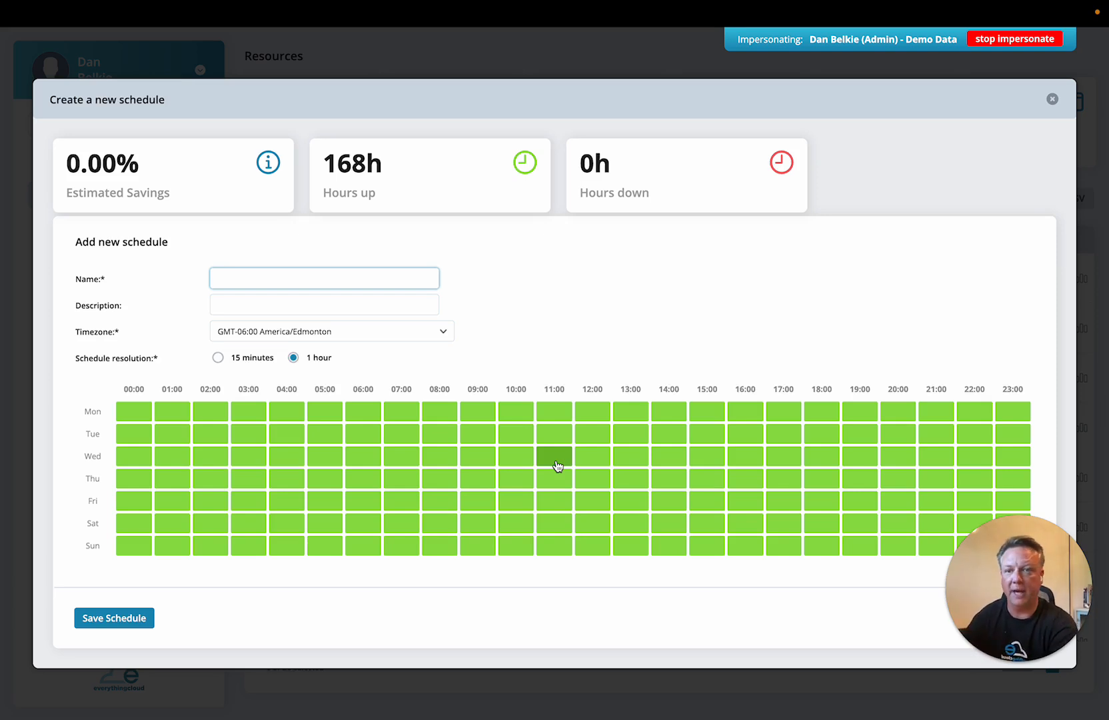
# Name the new schedule "Developers Working Hours" and describe it as "This is for the dev team"
pyautogui.click(246, 278)
pyautogui.write('De')
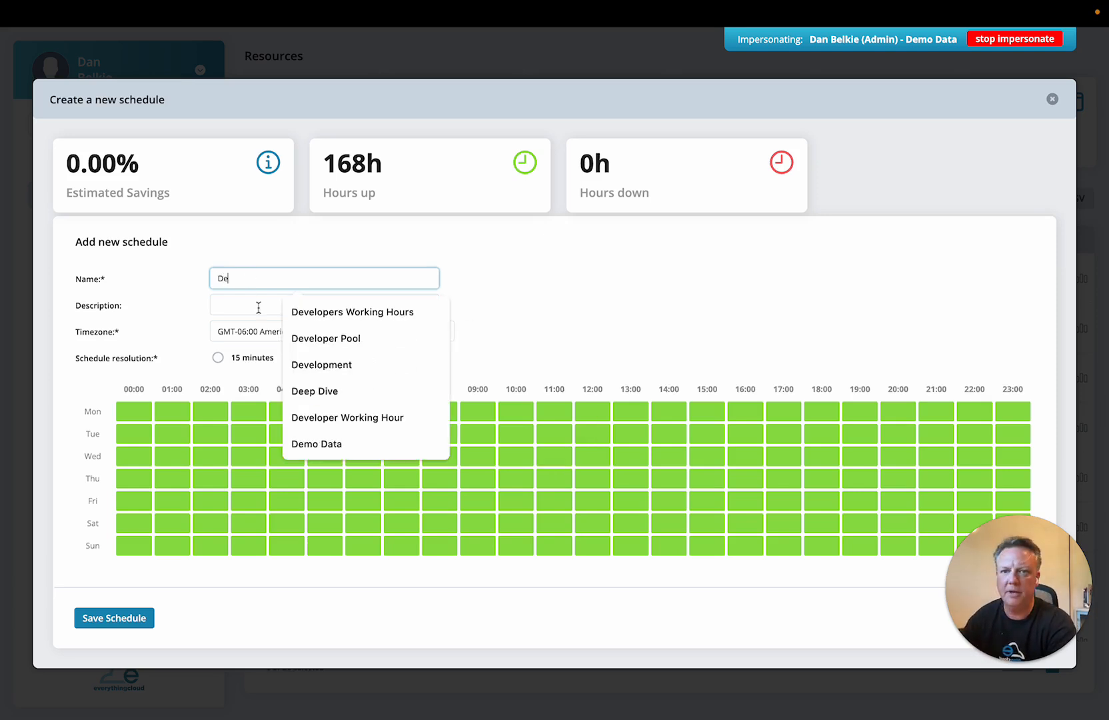
pyautogui.click(340, 312)
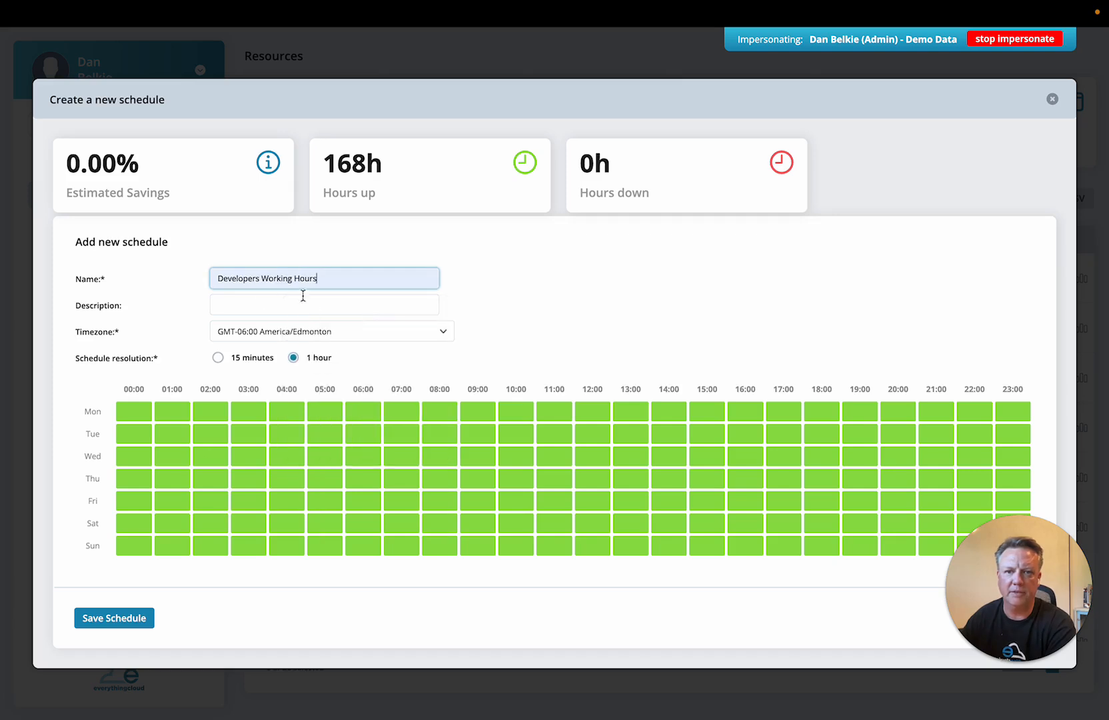
pyautogui.click(252, 304)
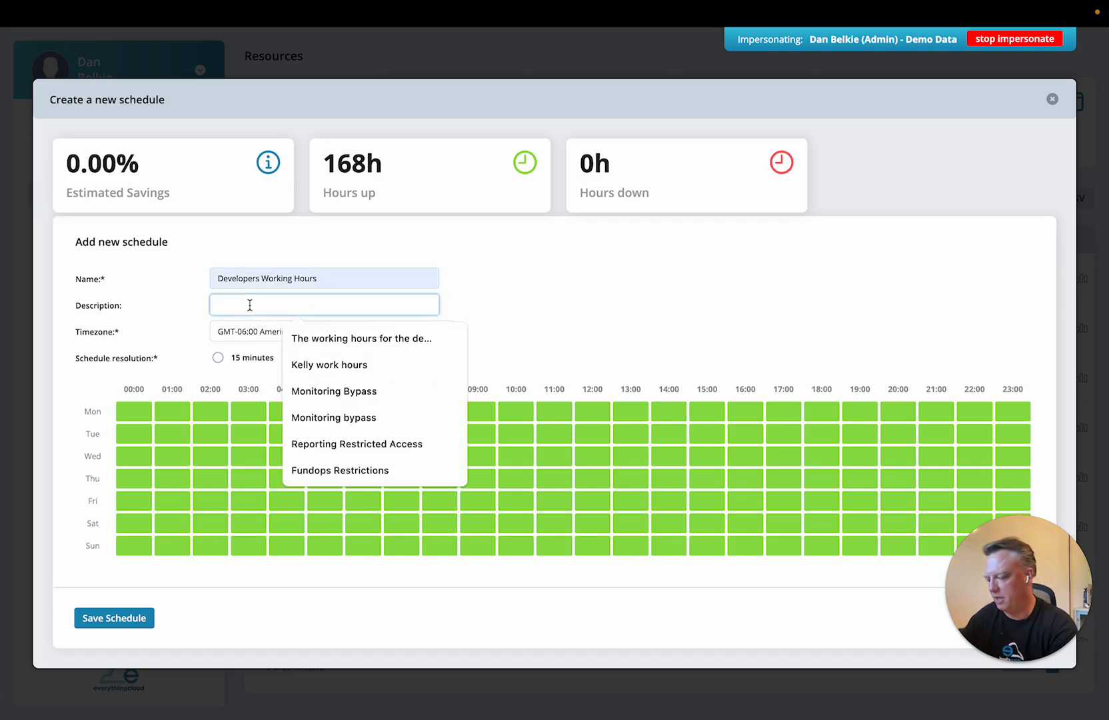
pyautogui.write('This is ')
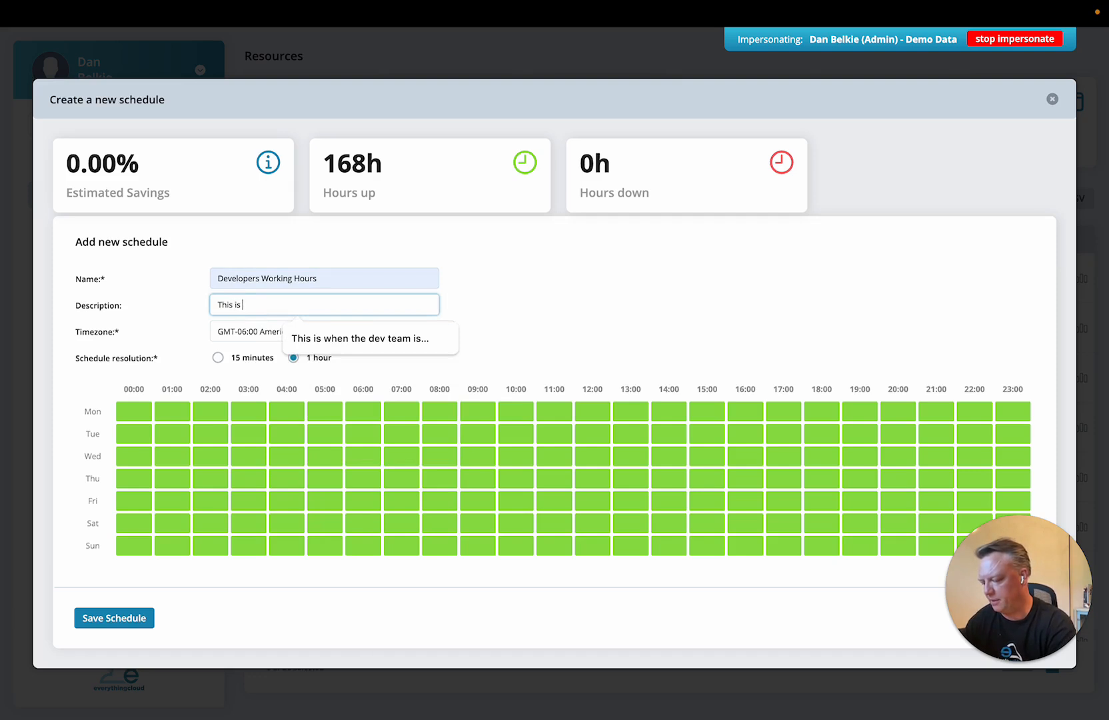
pyautogui.write('for the dev ')
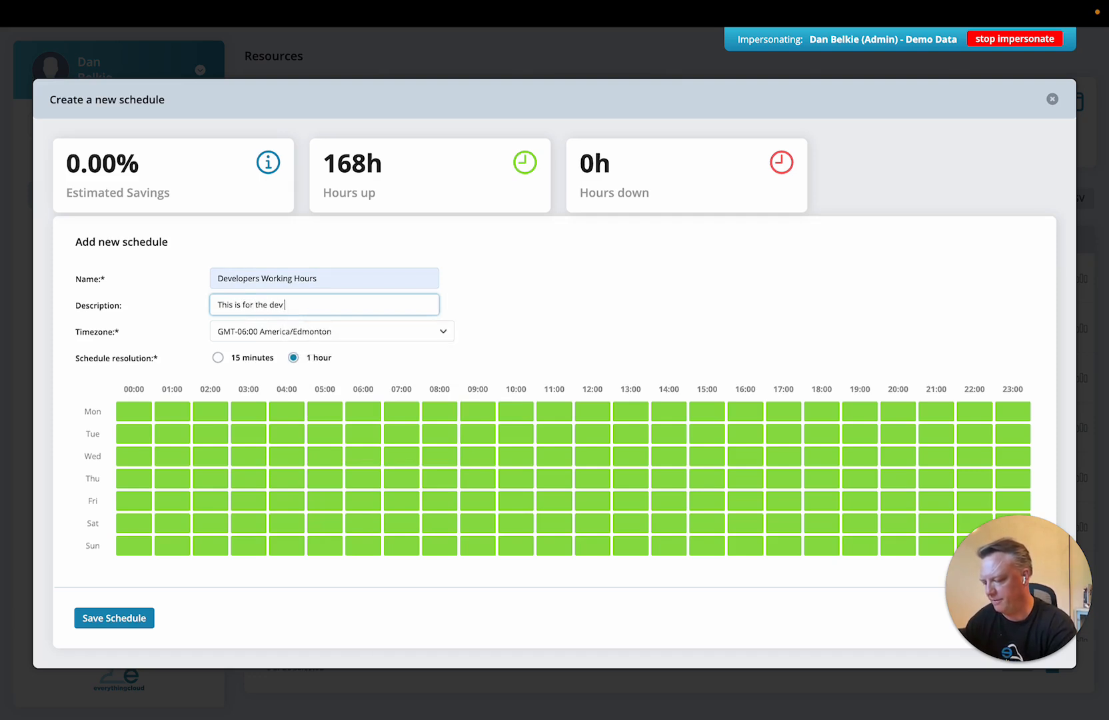
pyautogui.write('team')
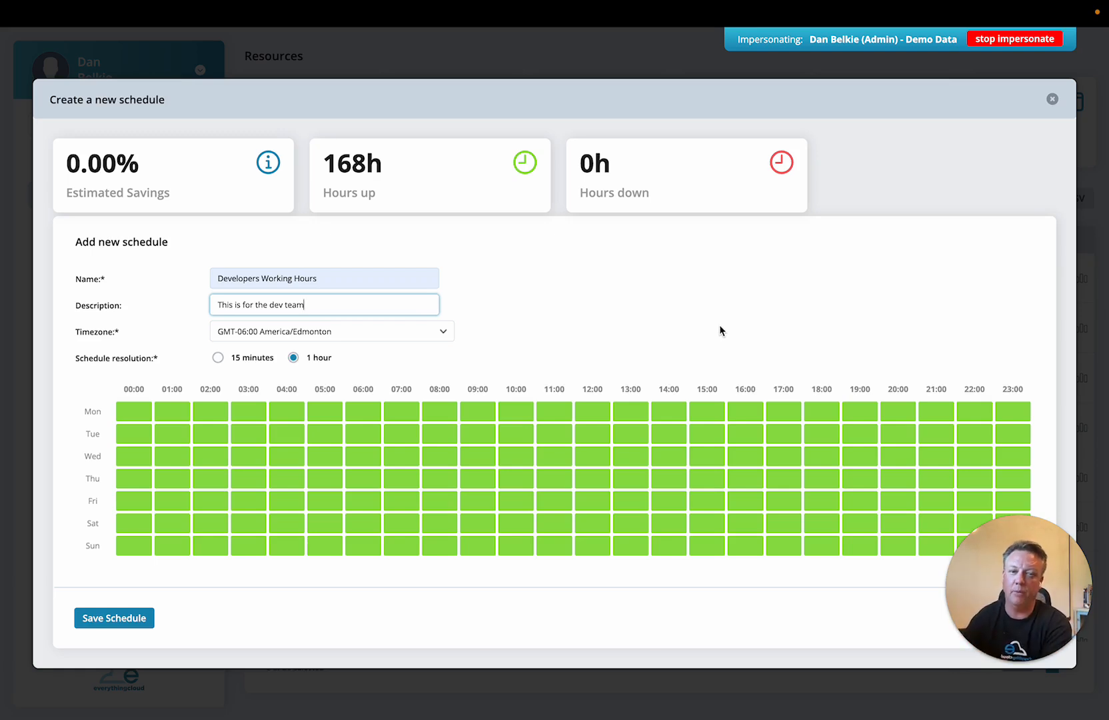
# At 1-hour resolution, mark Saturday and Sunday plus the weekday 00:00–07:00 and 18:00–23:00 columns as down, and save the schedule
pyautogui.click(225, 362)
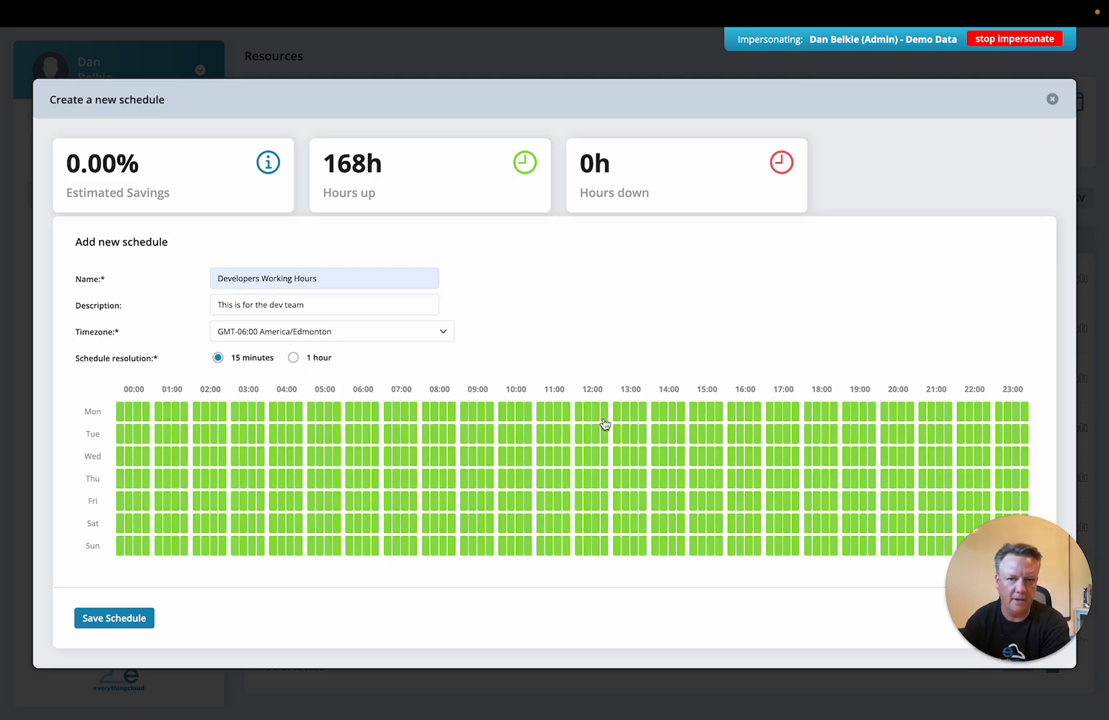
pyautogui.click(294, 359)
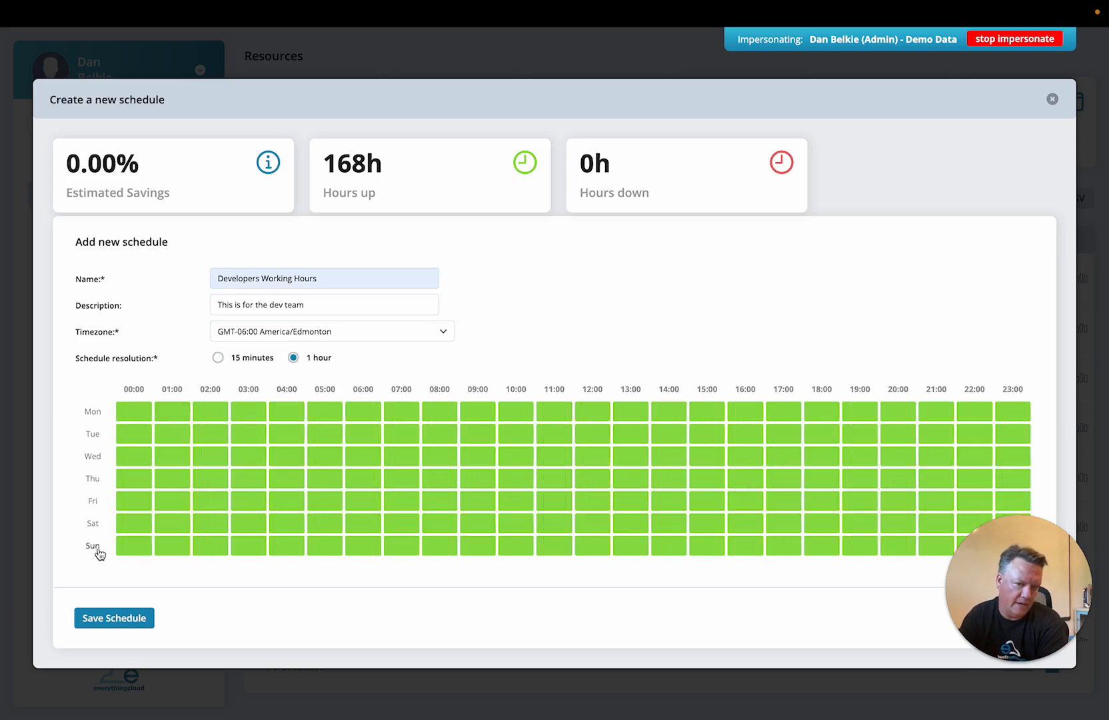
pyautogui.click(94, 525)
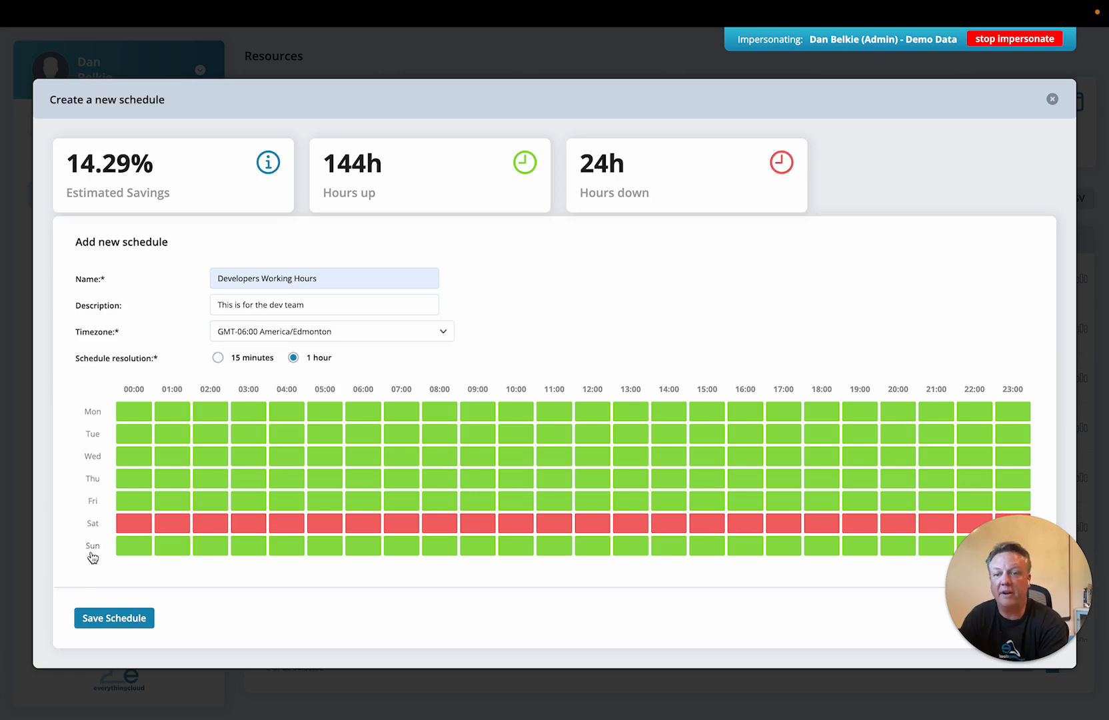
pyautogui.click(94, 553)
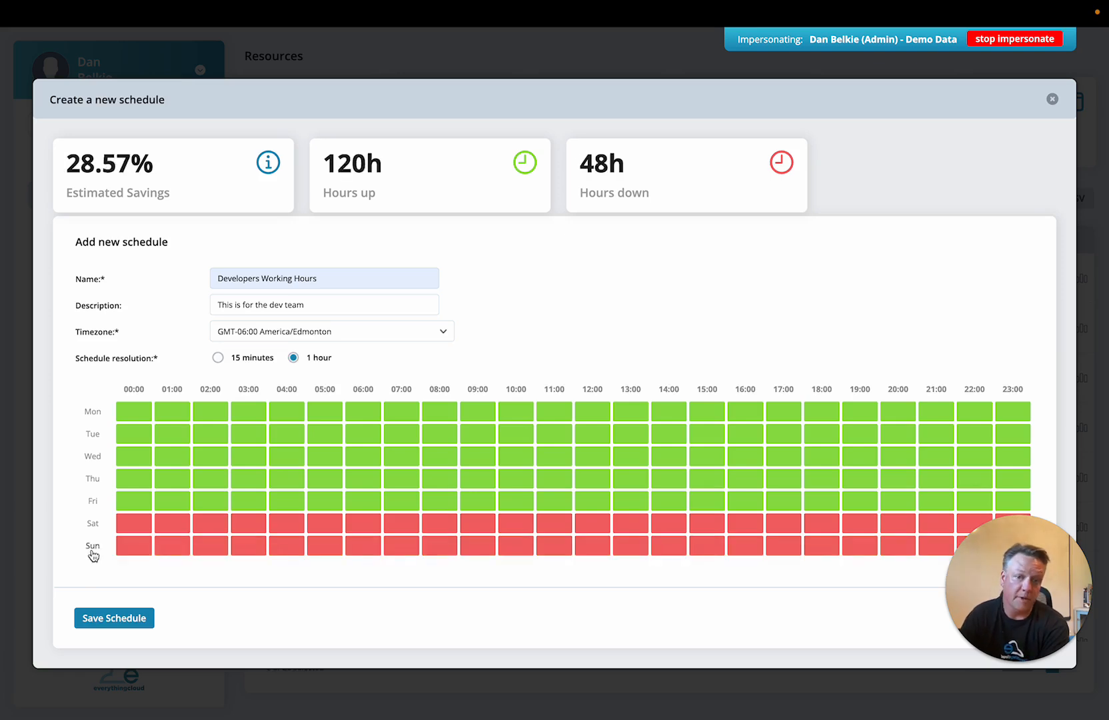
pyautogui.moveTo(87, 401); pyautogui.dragTo(402, 542)
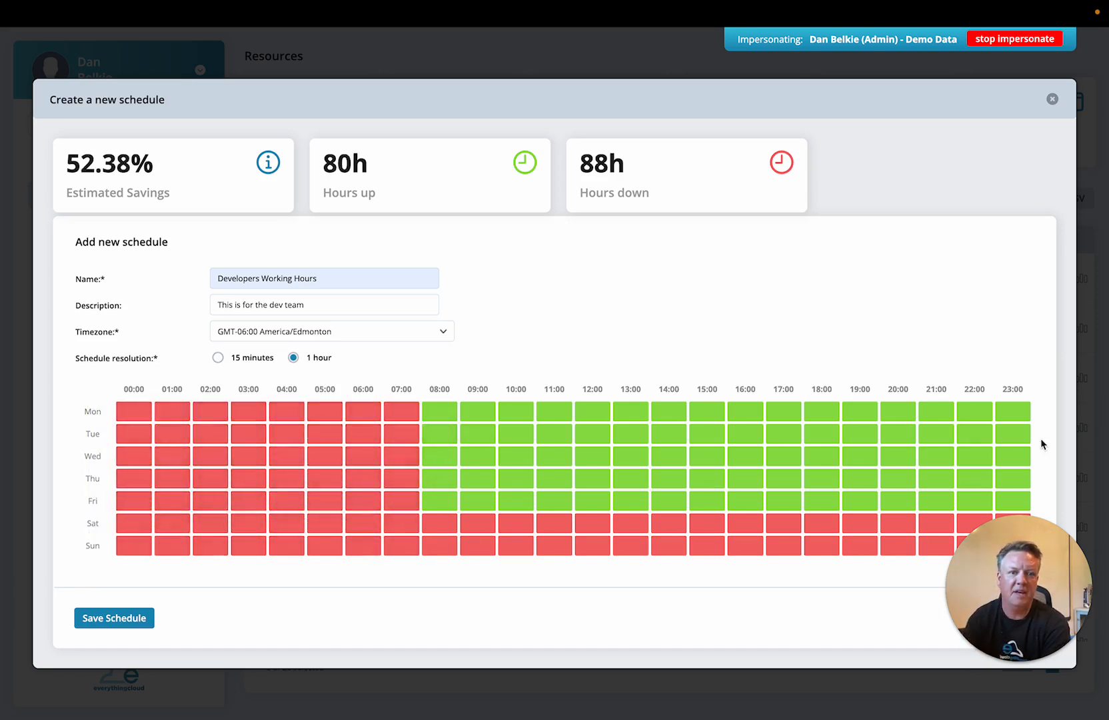
pyautogui.moveTo(825, 410); pyautogui.dragTo(1014, 500)
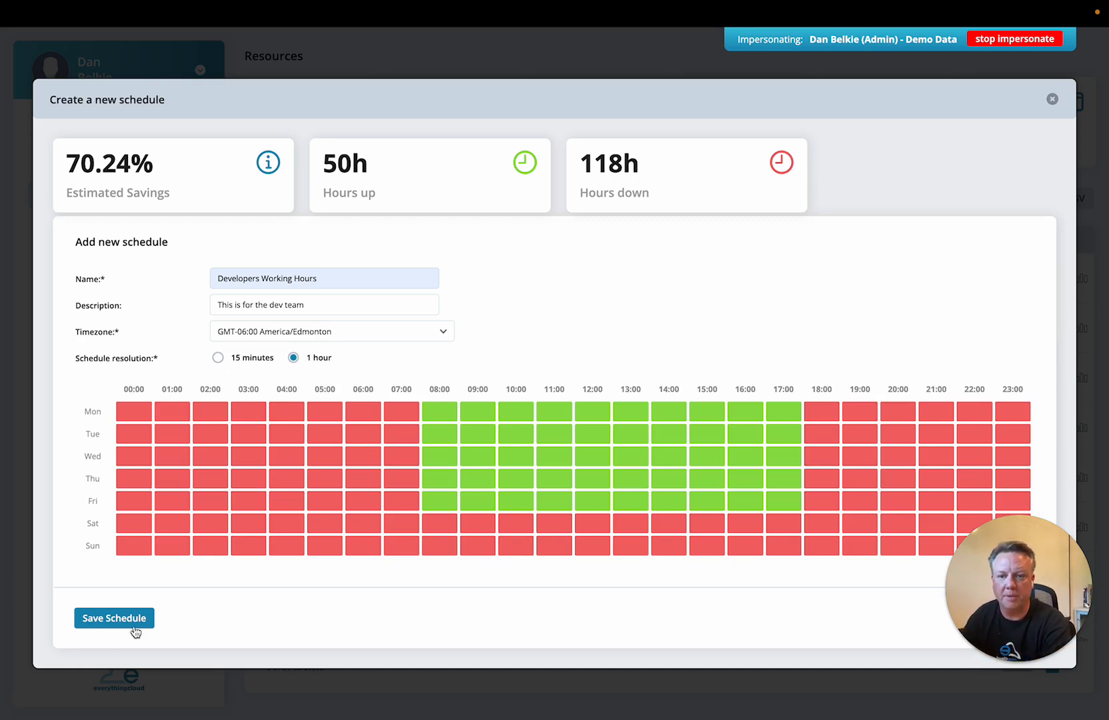
pyautogui.click(114, 618)
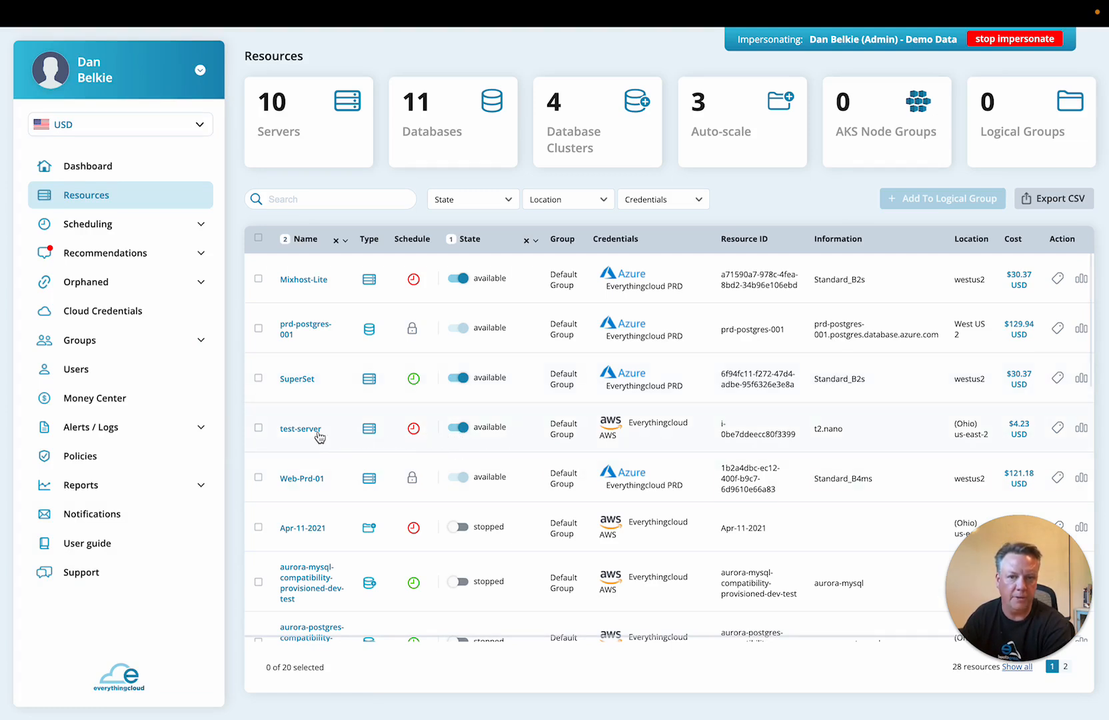
# Attach the Developers Working Hours parking schedule to test-server
pyautogui.click(414, 430)
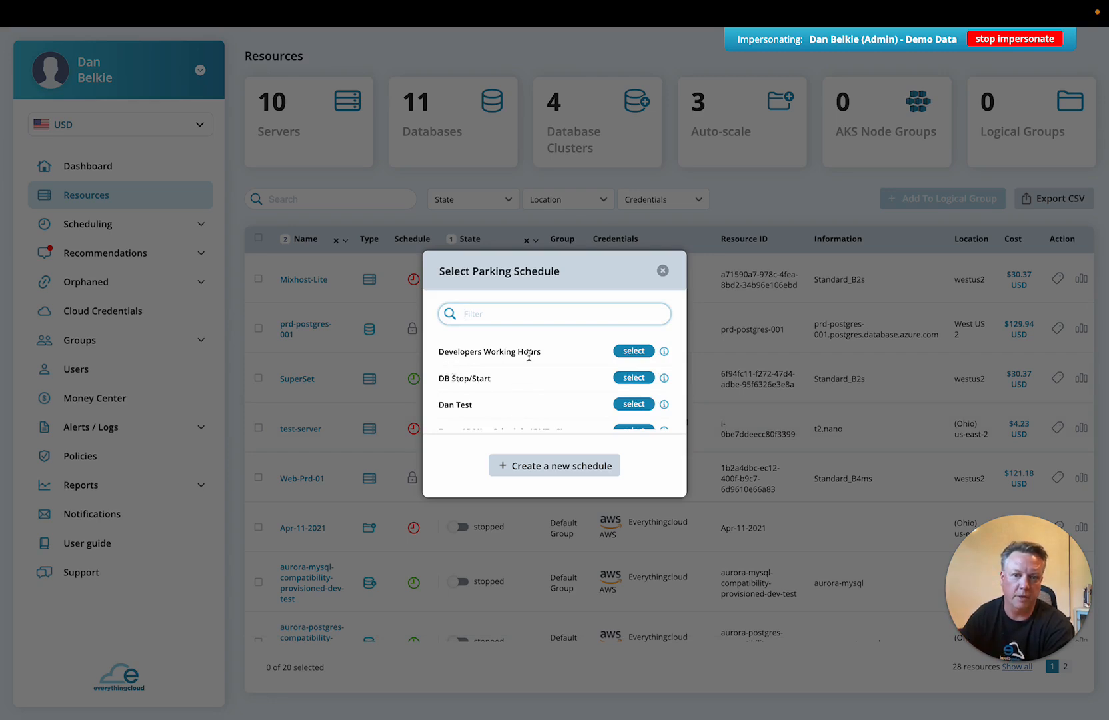
pyautogui.click(639, 358)
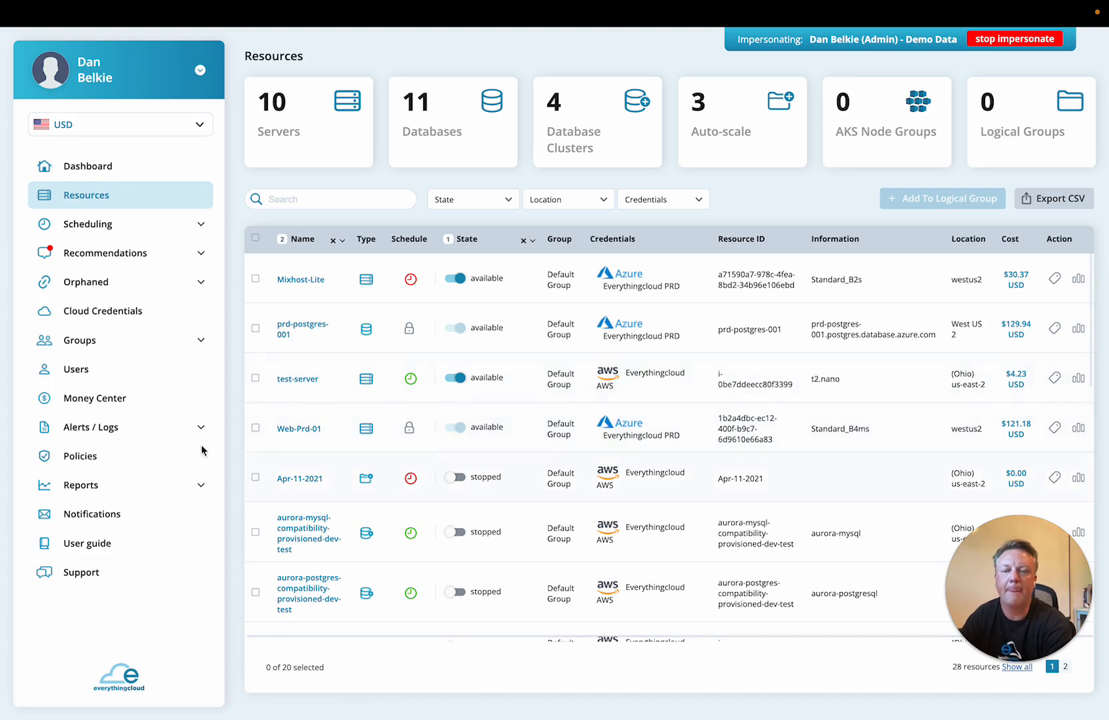
# Open the Developers Working Hours schedule and examine its weekly grid and the states of its attached resources
pyautogui.click(99, 225)
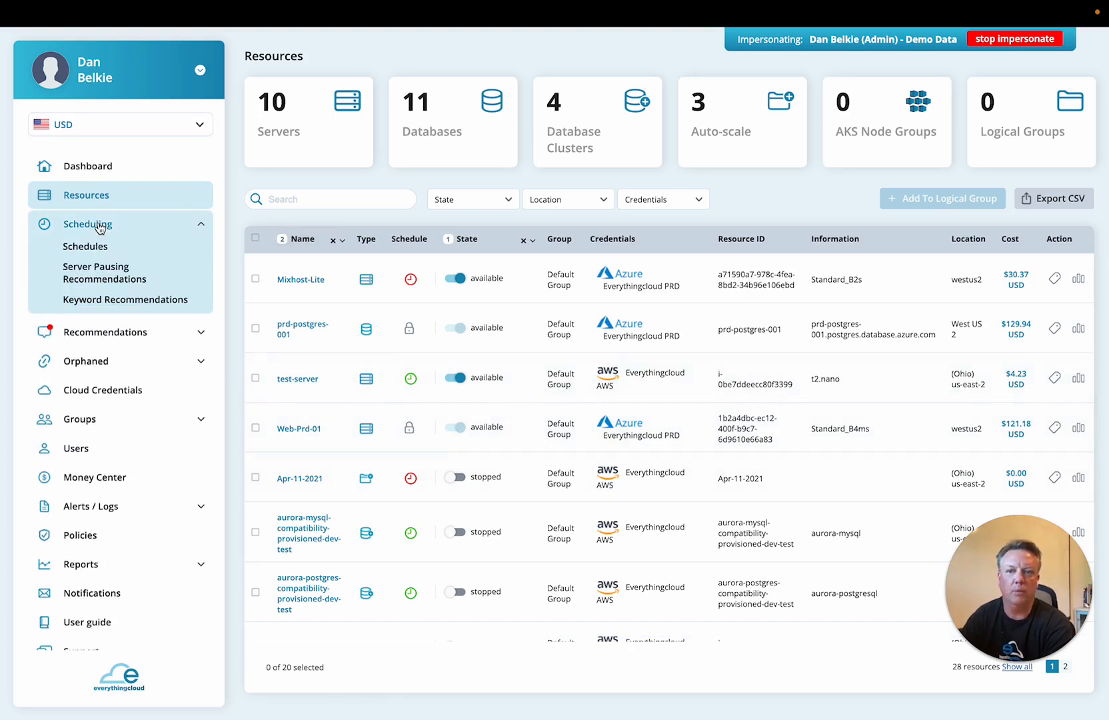
pyautogui.click(93, 253)
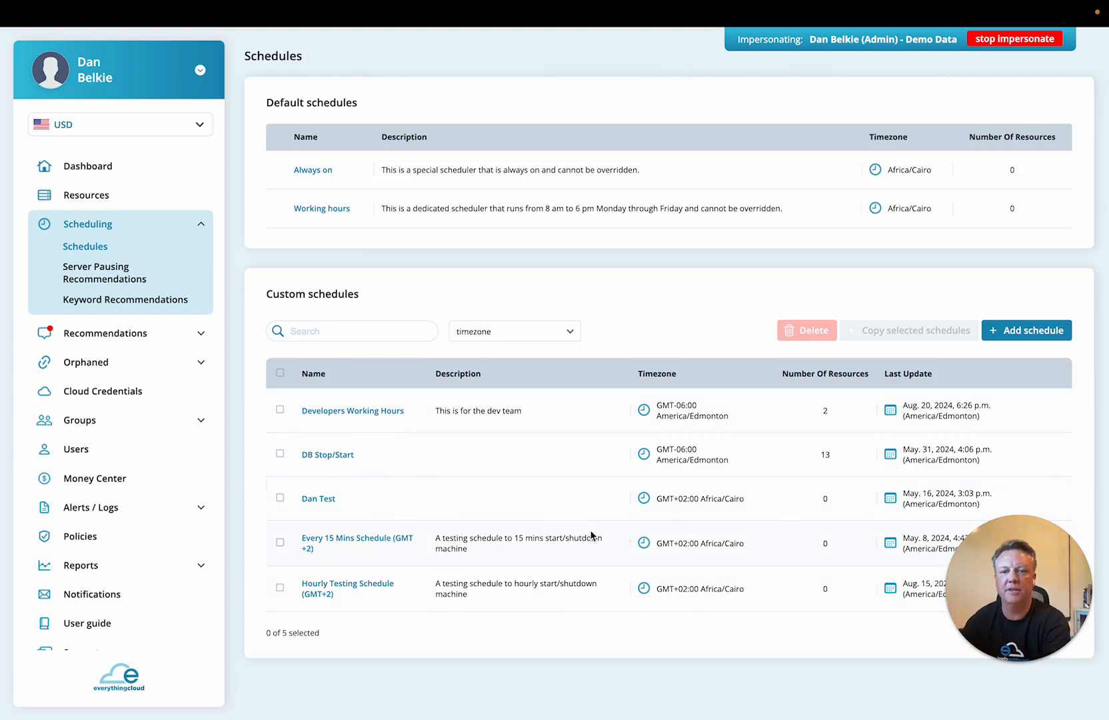
pyautogui.click(338, 411)
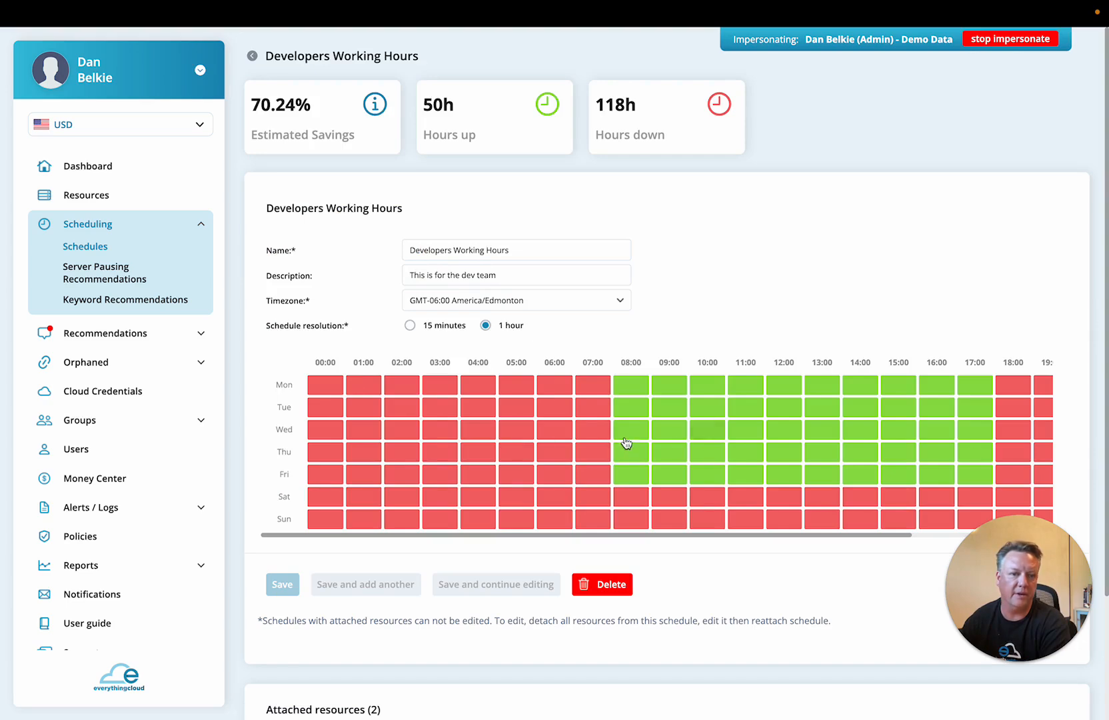
pyautogui.scroll(-3, 819, 488)
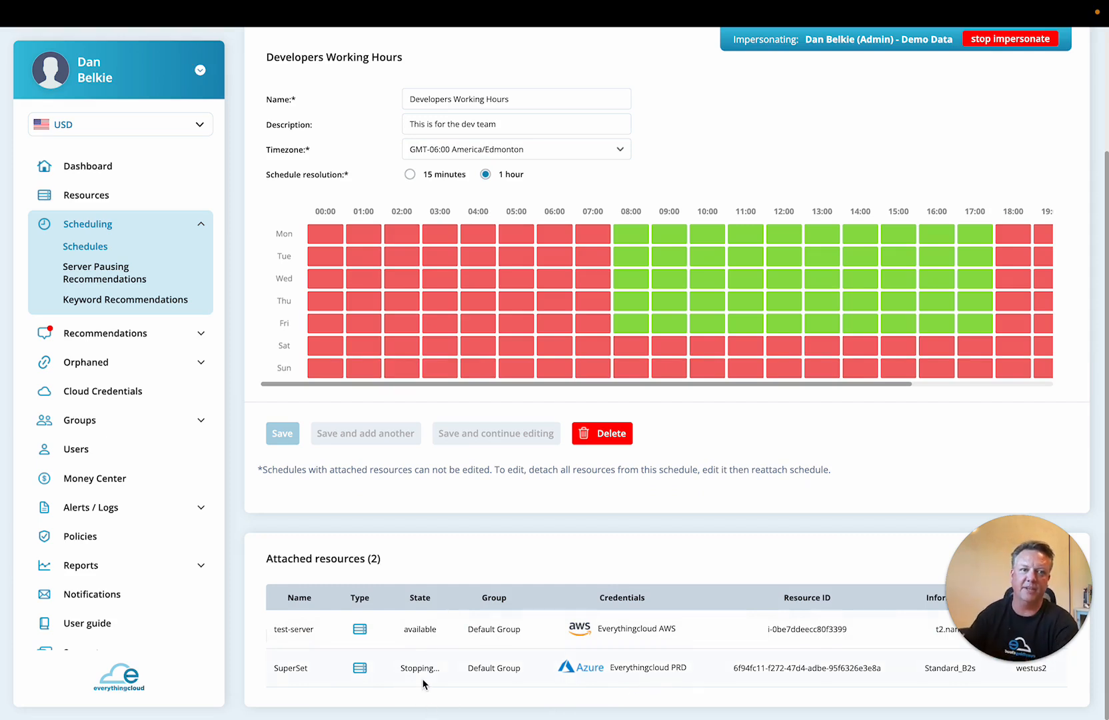
pyautogui.scroll(2, 715, 548)
pyautogui.scroll(1, 715, 548)
pyautogui.scroll(-3, 716, 546)
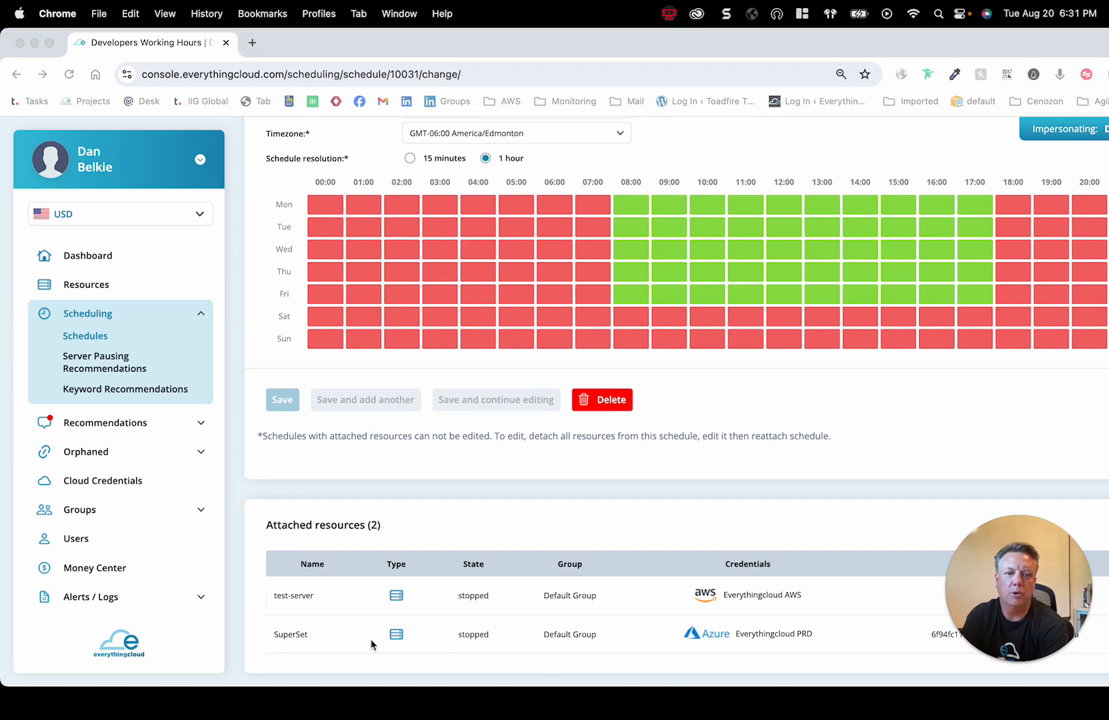
pyautogui.hscroll(1, 669, 432)
pyautogui.hscroll(-1, 782, 381)
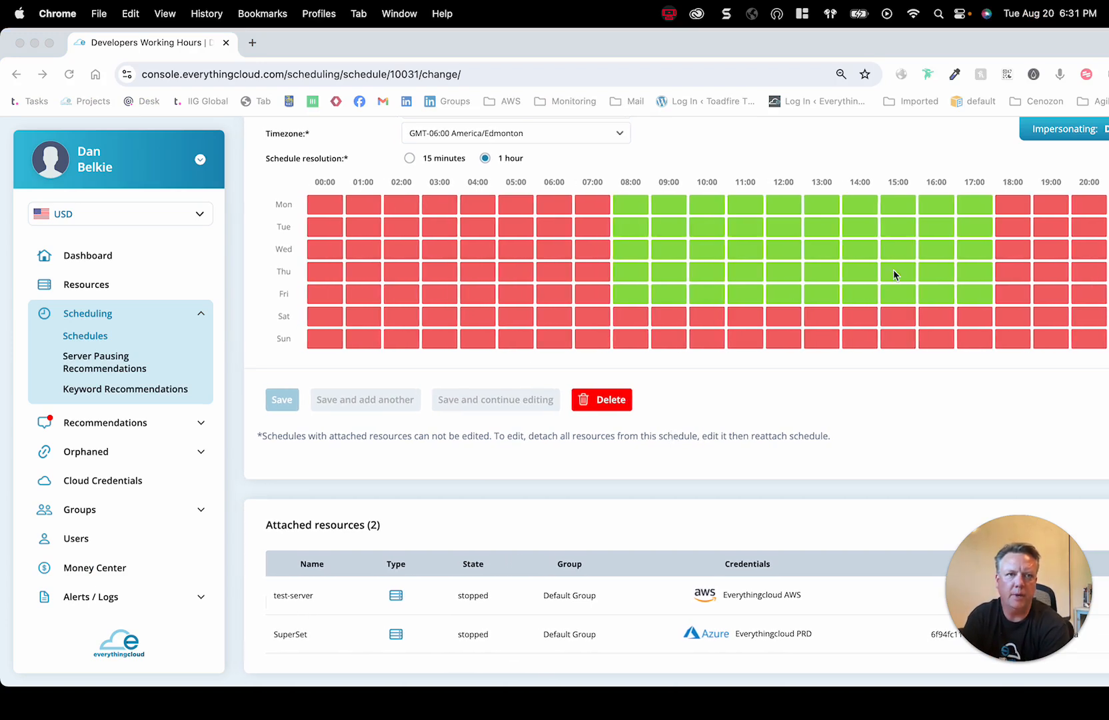
pyautogui.scroll(1, 896, 343)
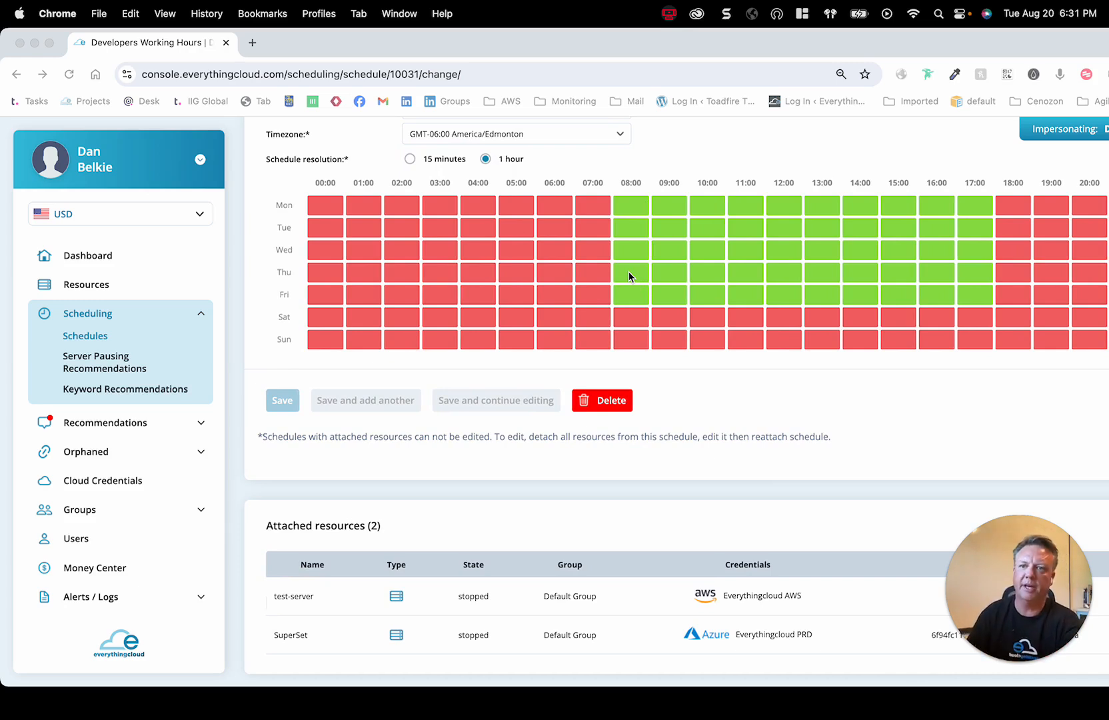
# Search the resources for "super" and open the schedule override for the SuperSet server
pyautogui.click(92, 292)
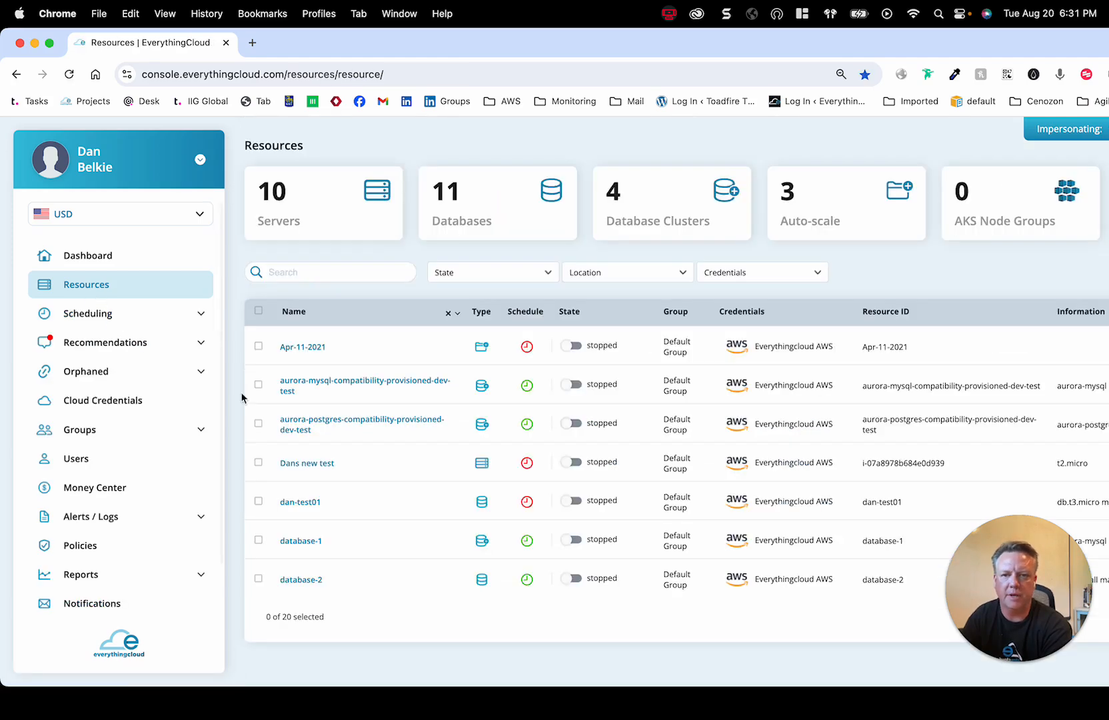
pyautogui.click(306, 271)
pyautogui.write('super')
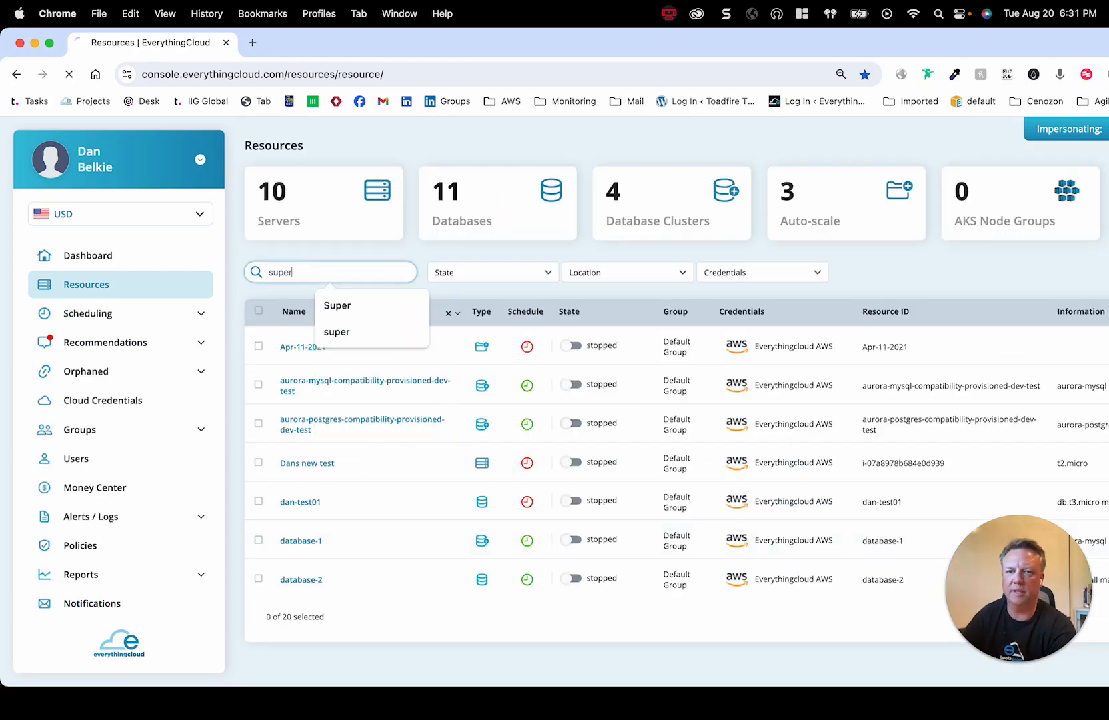
pyautogui.press('Return')
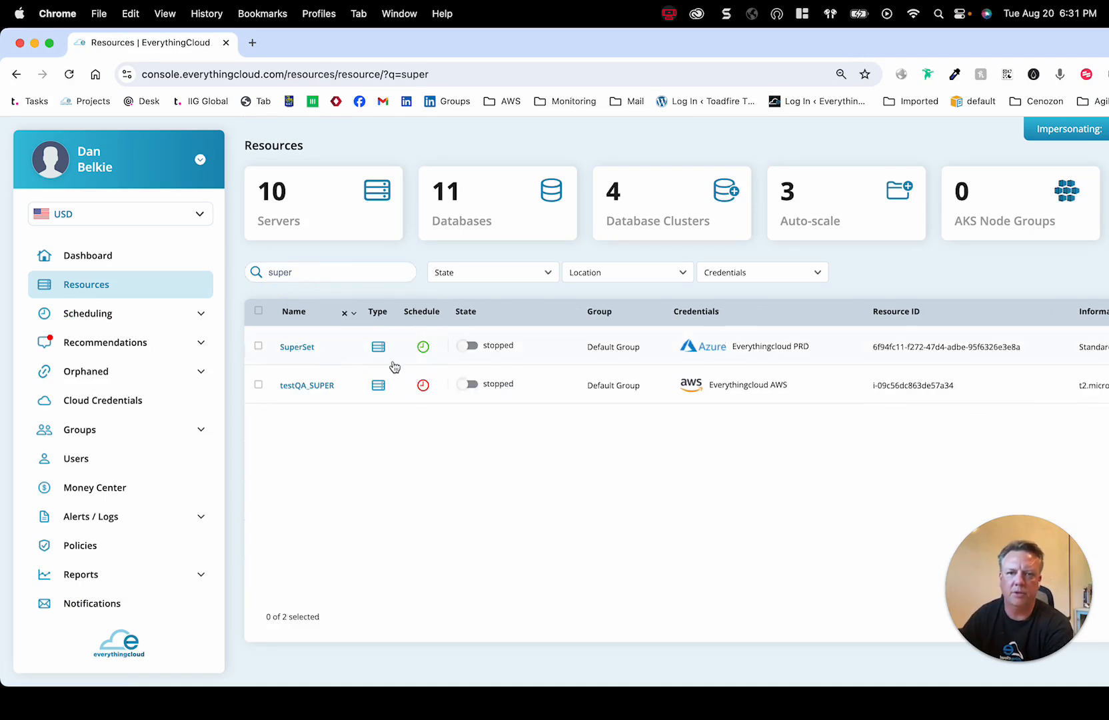
pyautogui.click(426, 351)
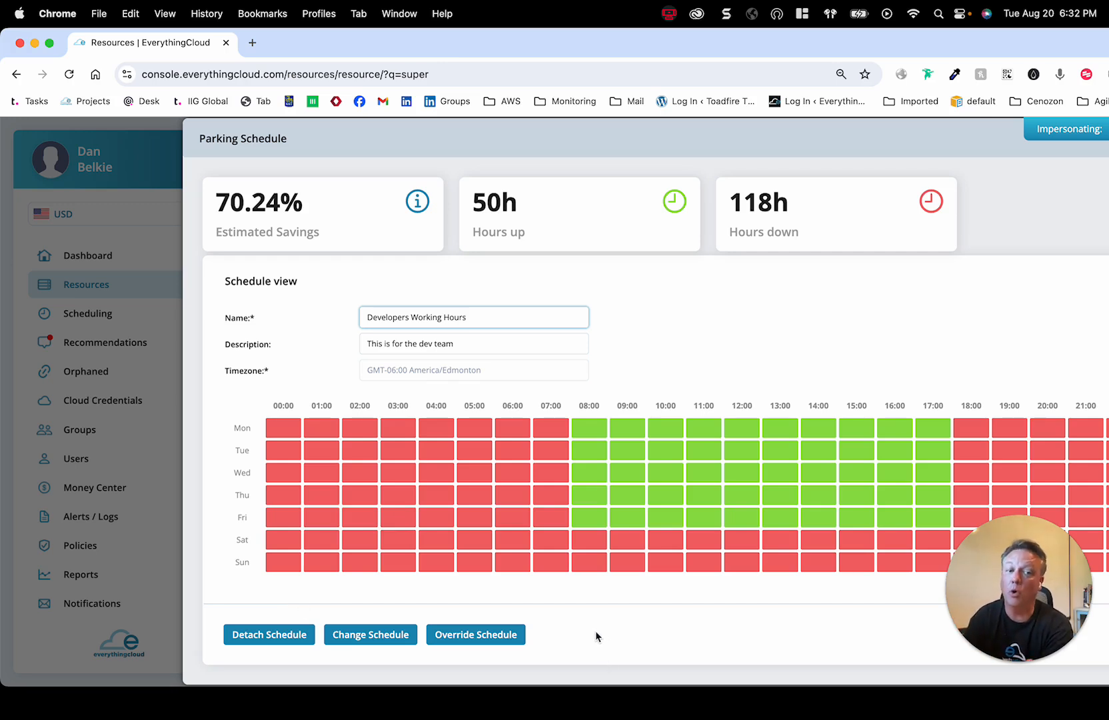
pyautogui.click(510, 635)
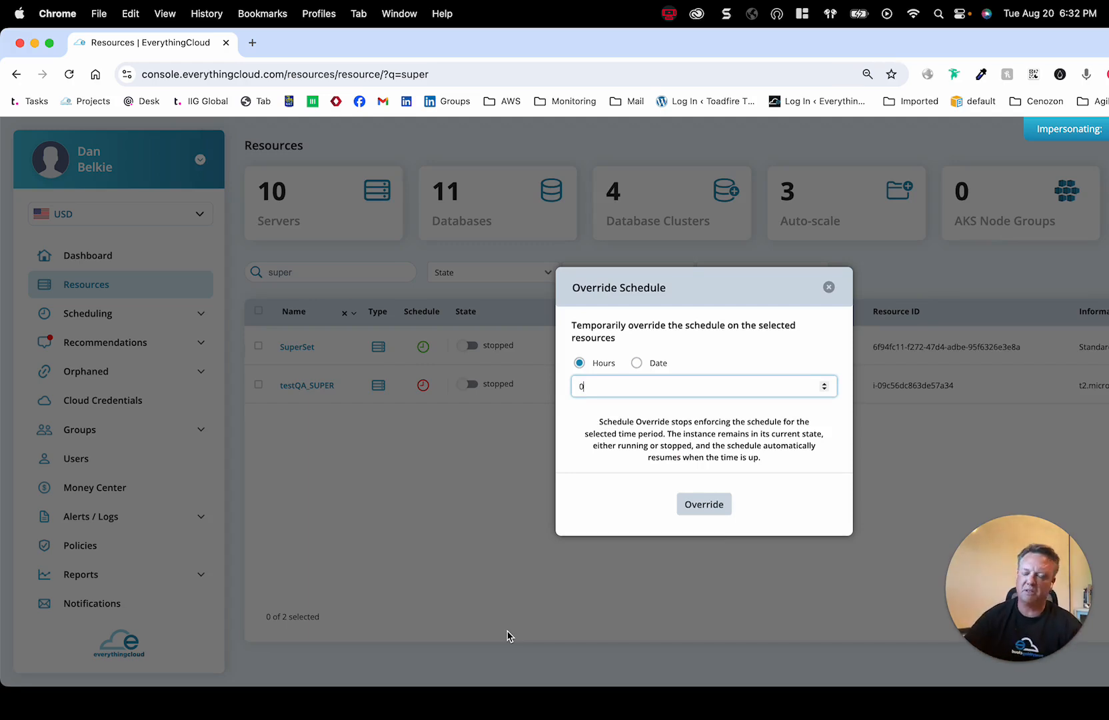
# Set the schedule override duration to 4 hours
pyautogui.press('BackSpace')
pyautogui.write('4')
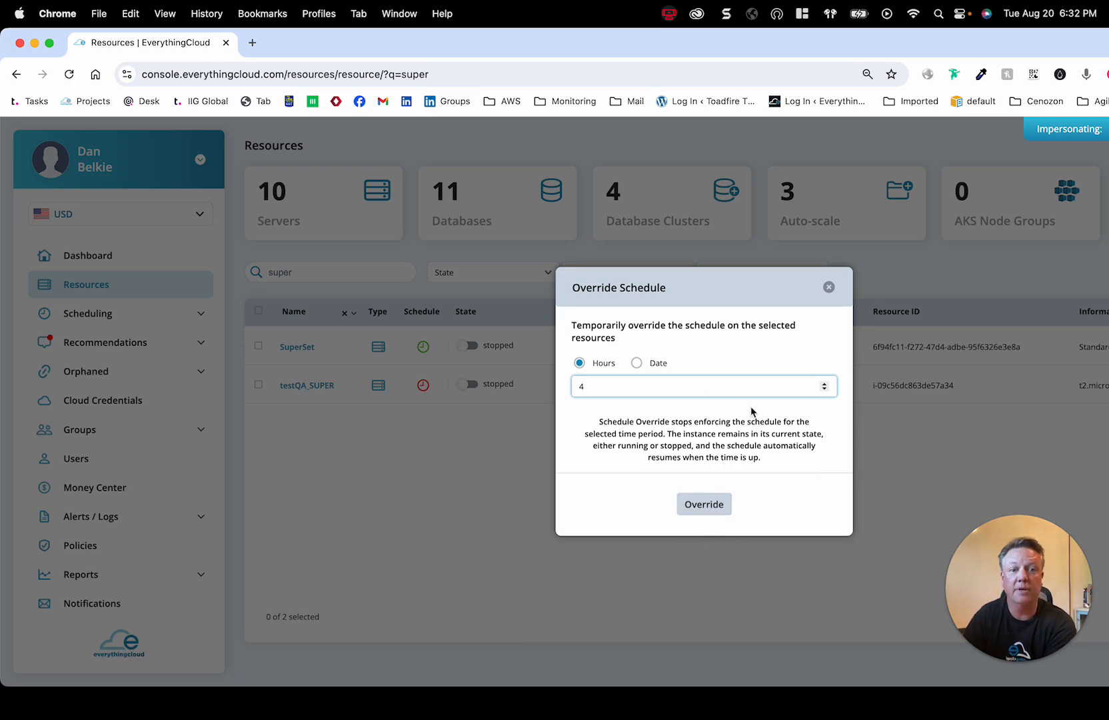
pyautogui.click(685, 359)
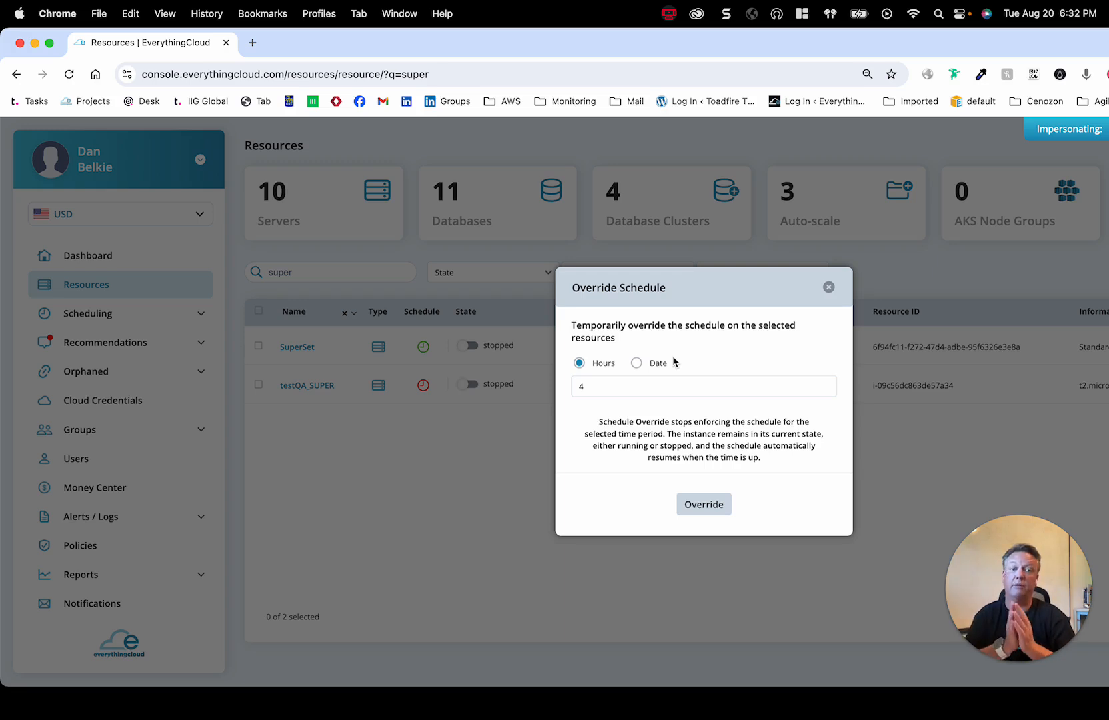
pyautogui.click(637, 362)
pyautogui.click(620, 387)
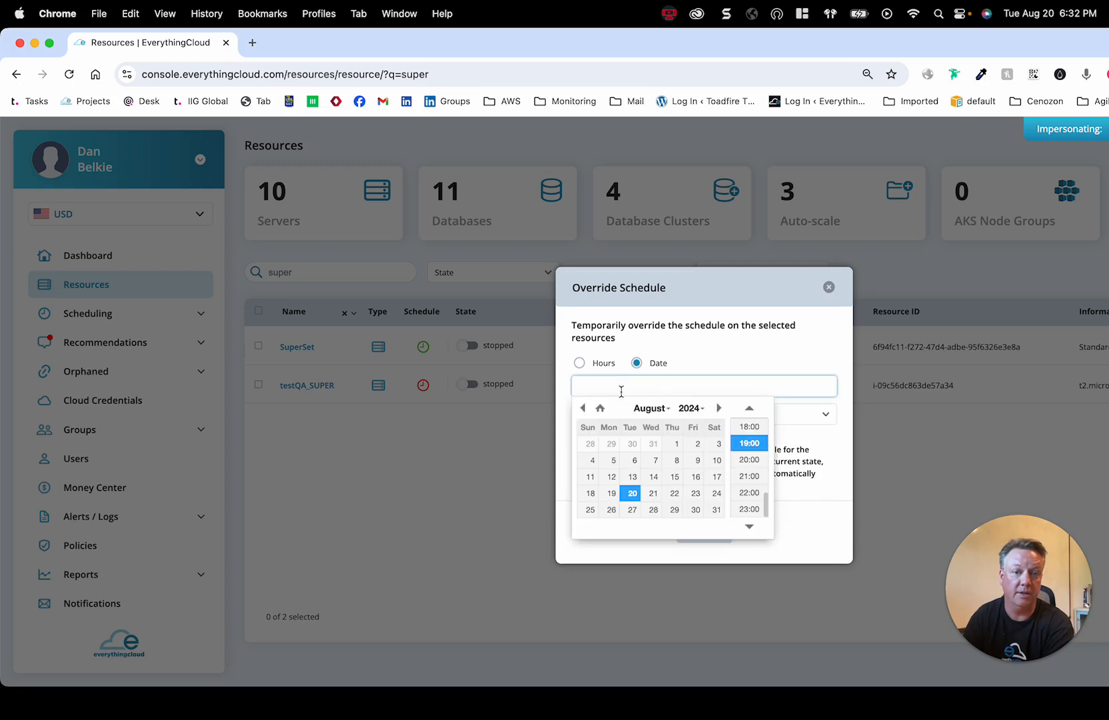
pyautogui.click(694, 493)
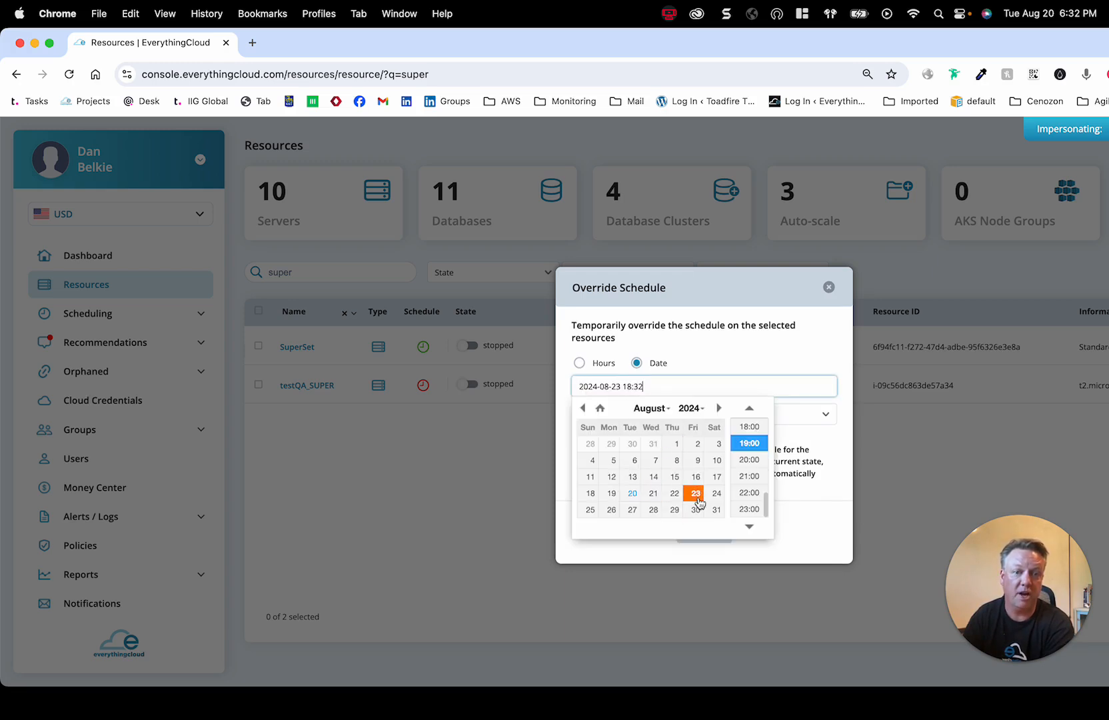
pyautogui.scroll(5, 750, 475)
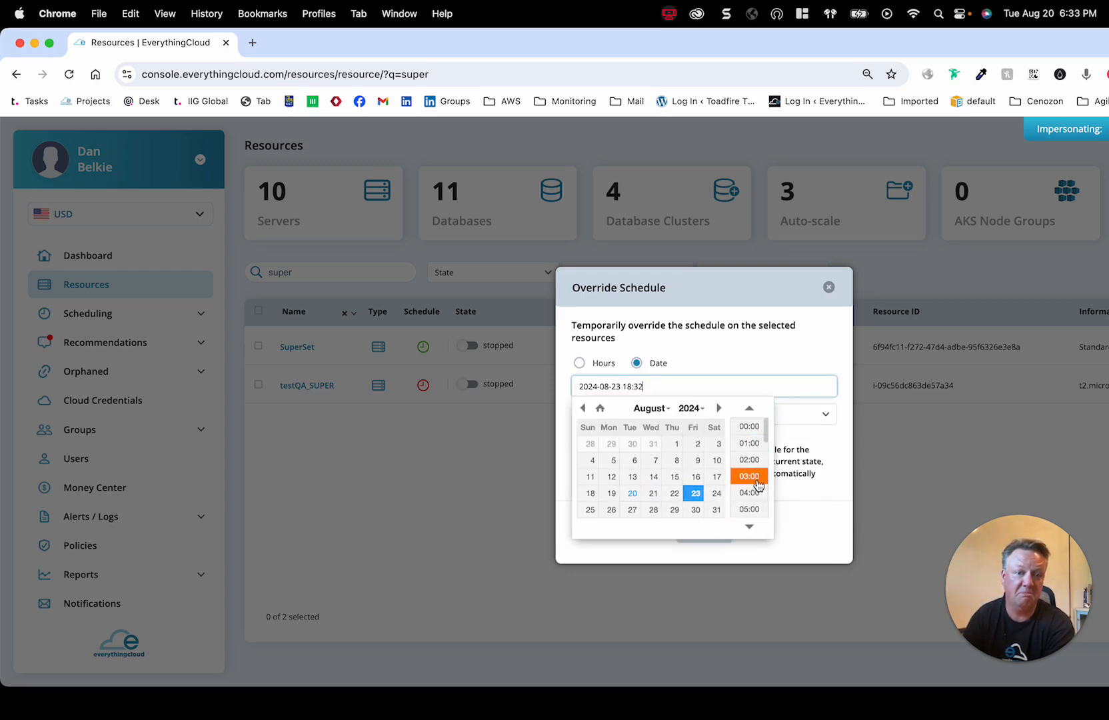
pyautogui.scroll(-5, 750, 460)
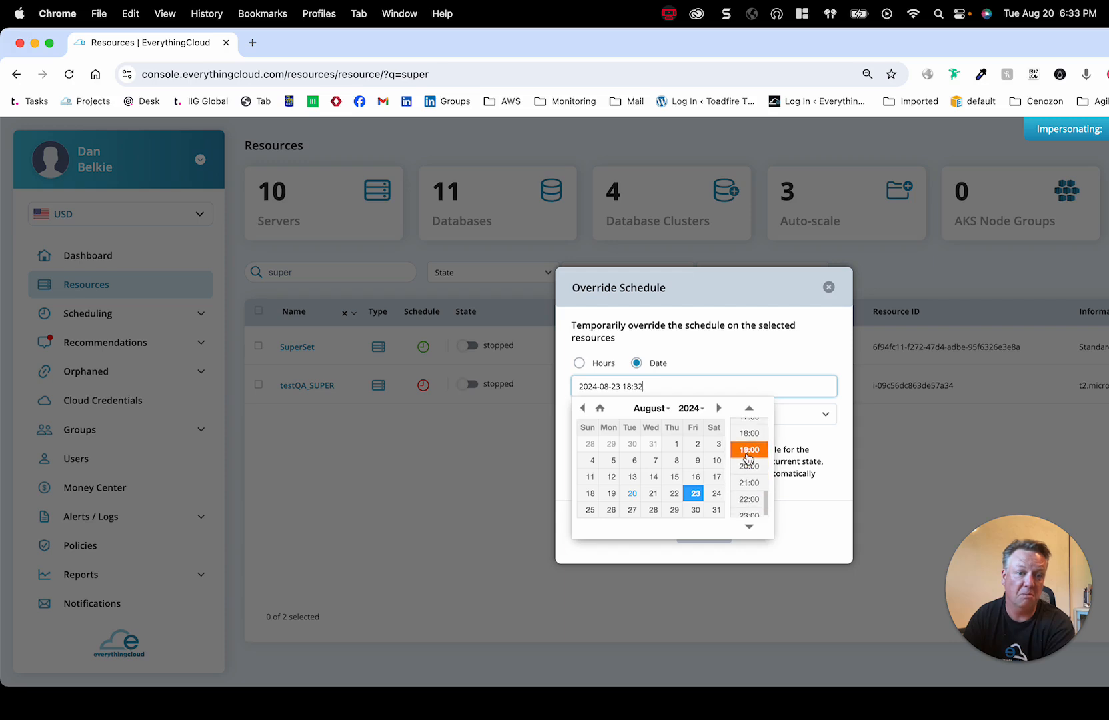
pyautogui.click(750, 459)
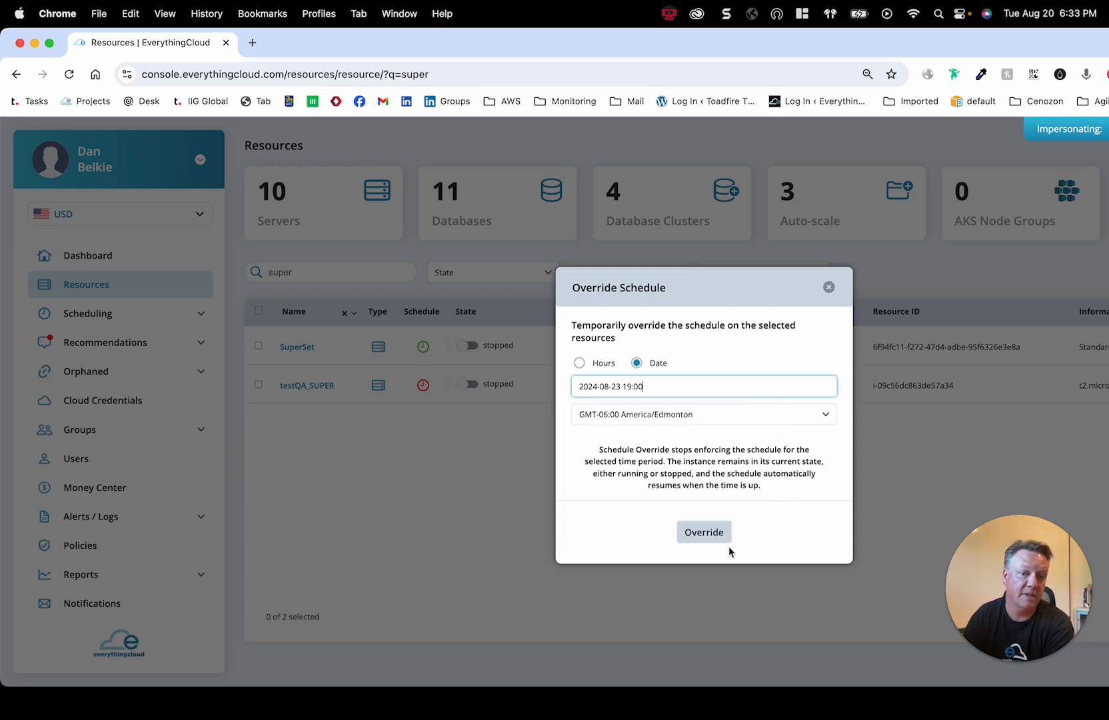
pyautogui.click(709, 536)
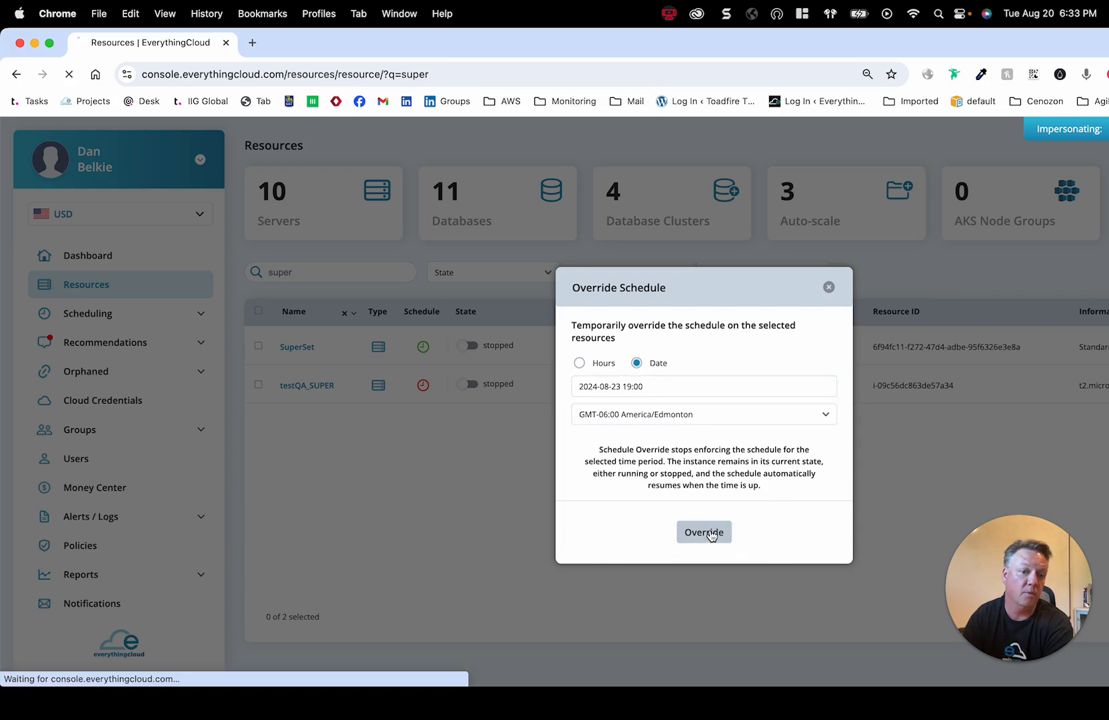